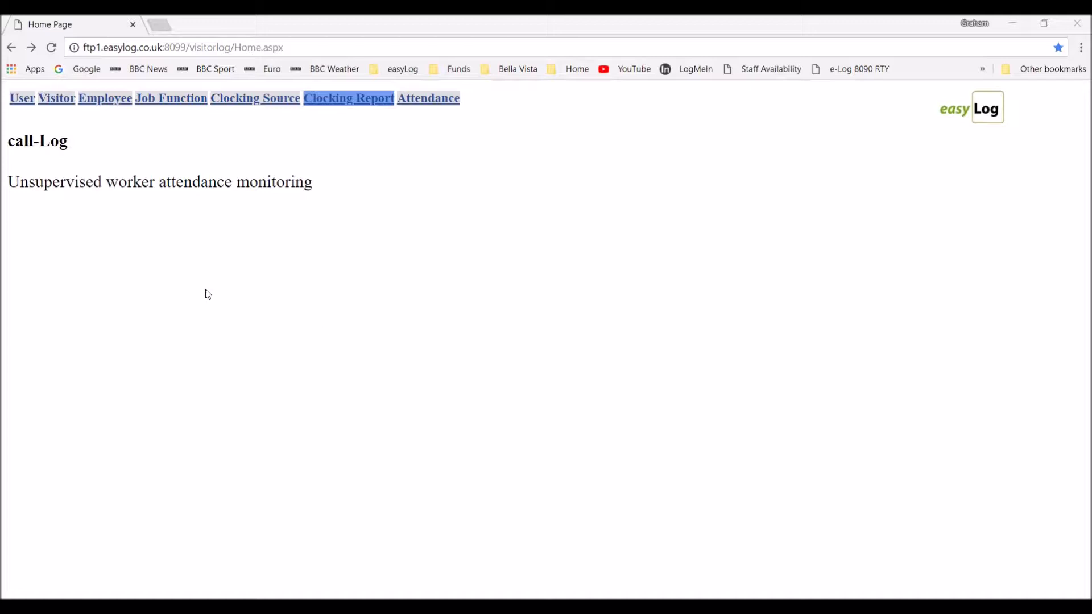
Open the Employee Details page listing staff job functions, addresses, phones and birth dates.
left_click(107, 102)
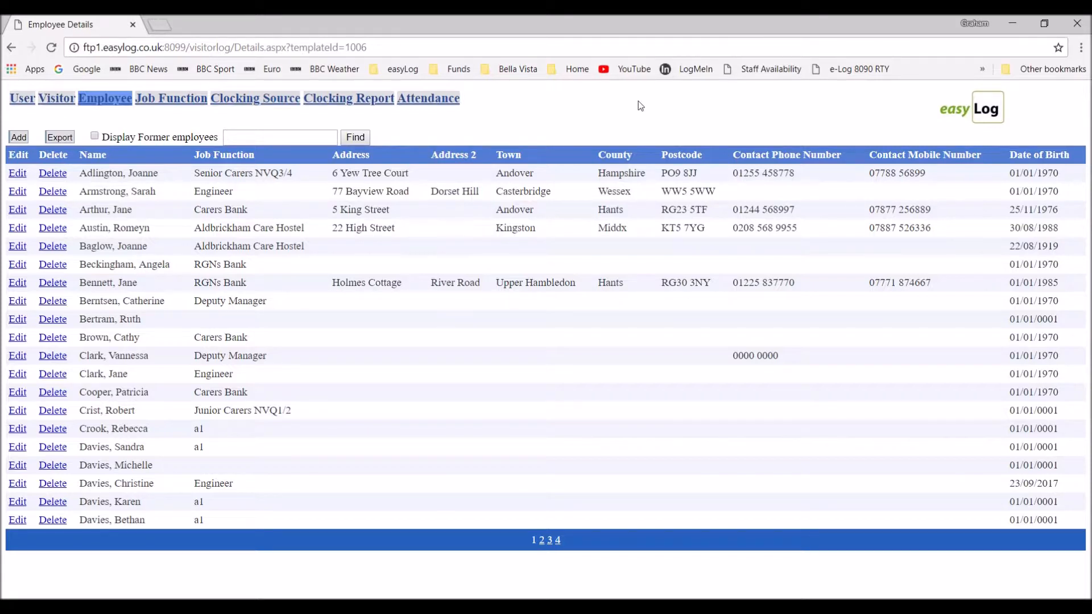
Review the Clocking Report's Type options without changing them, then show the Visitor Details list.
left_click(357, 100)
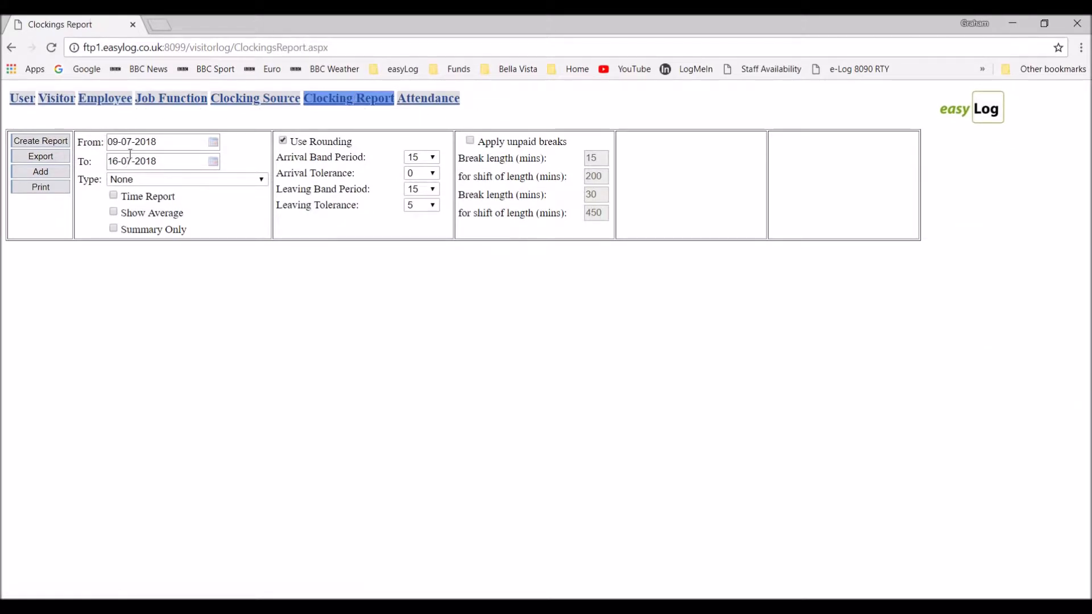
left_click(193, 181)
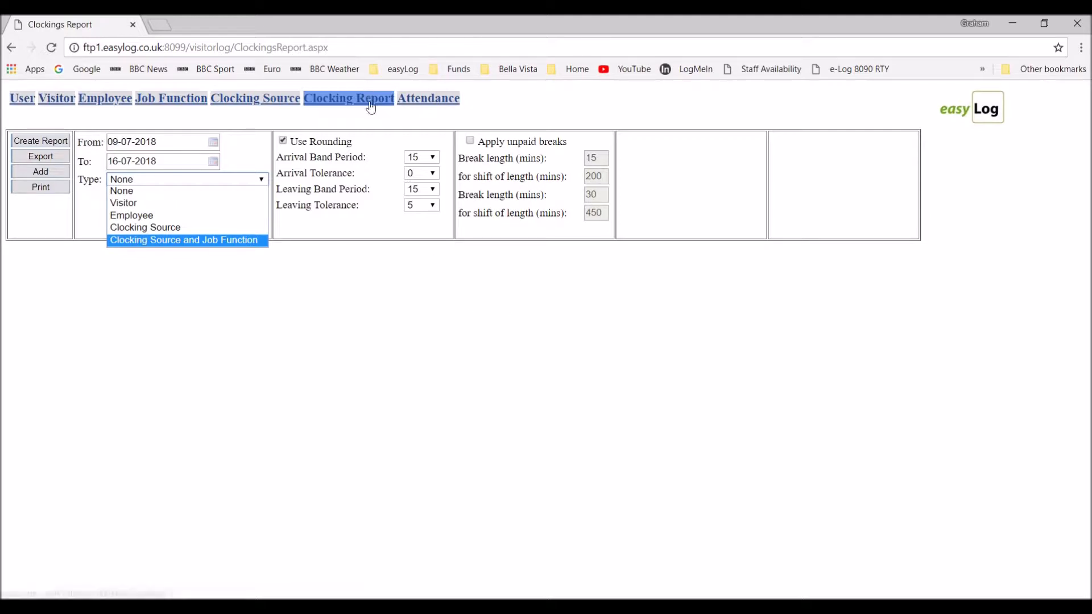
left_click(57, 102)
left_click(57, 102)
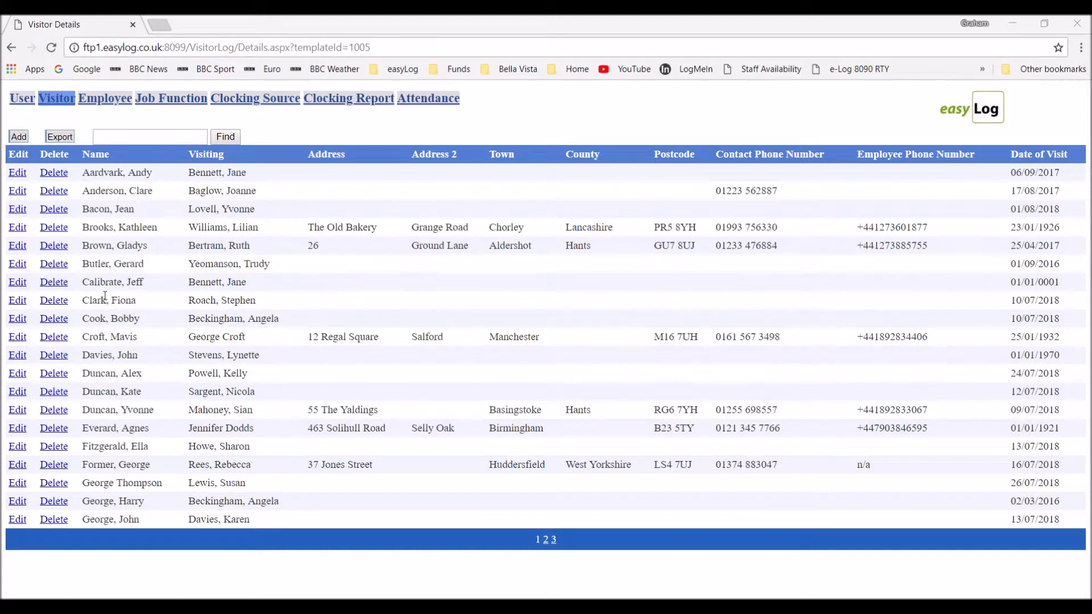
Change the eighth visitor's Date of Visit to 31/07/2018 and save.
left_click(17, 301)
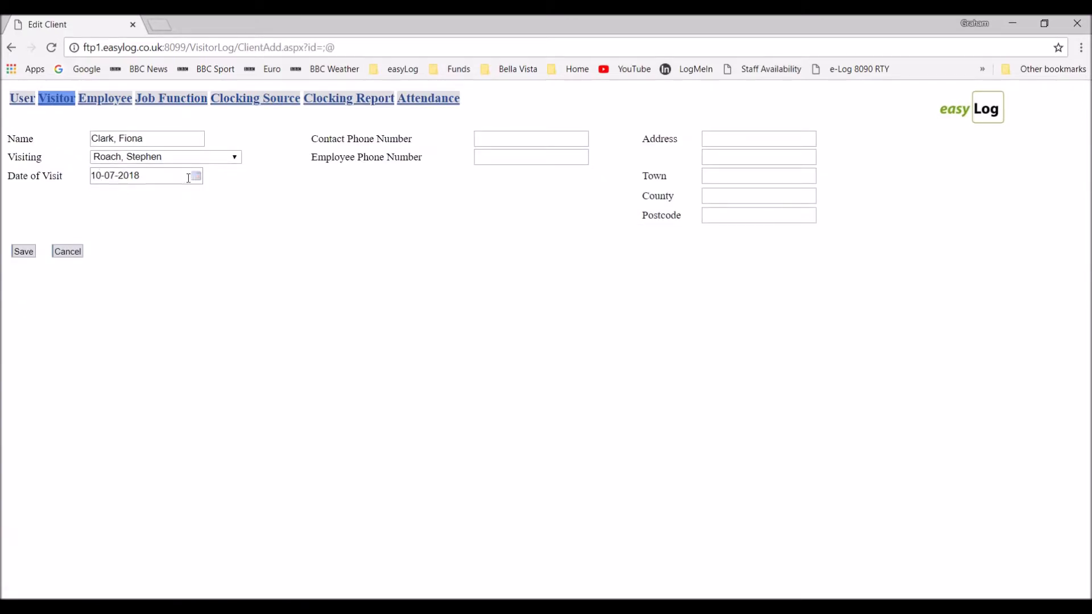
left_click(196, 174)
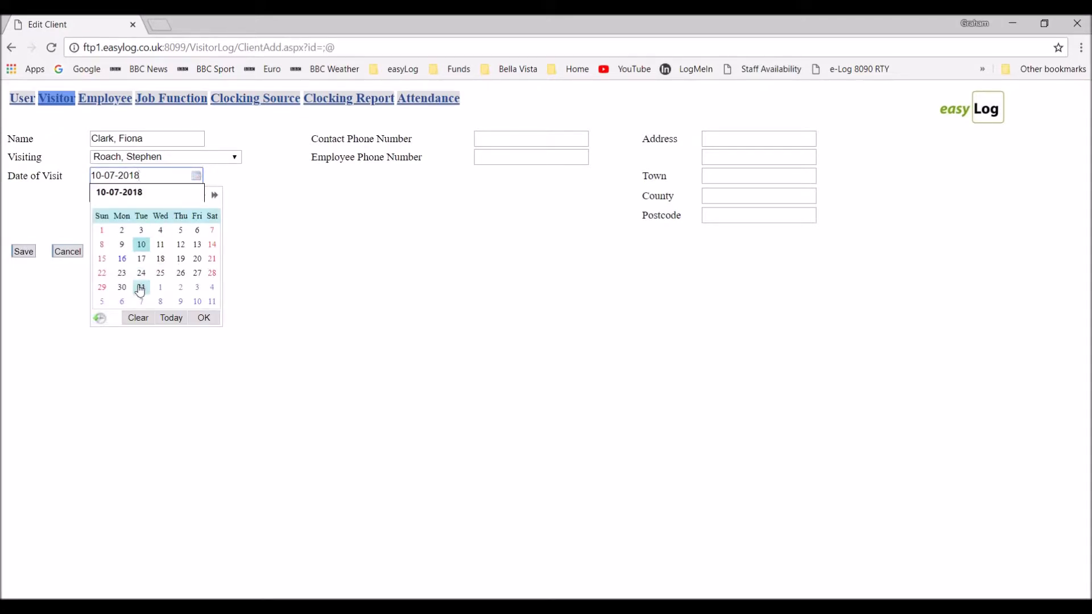
left_click(141, 289)
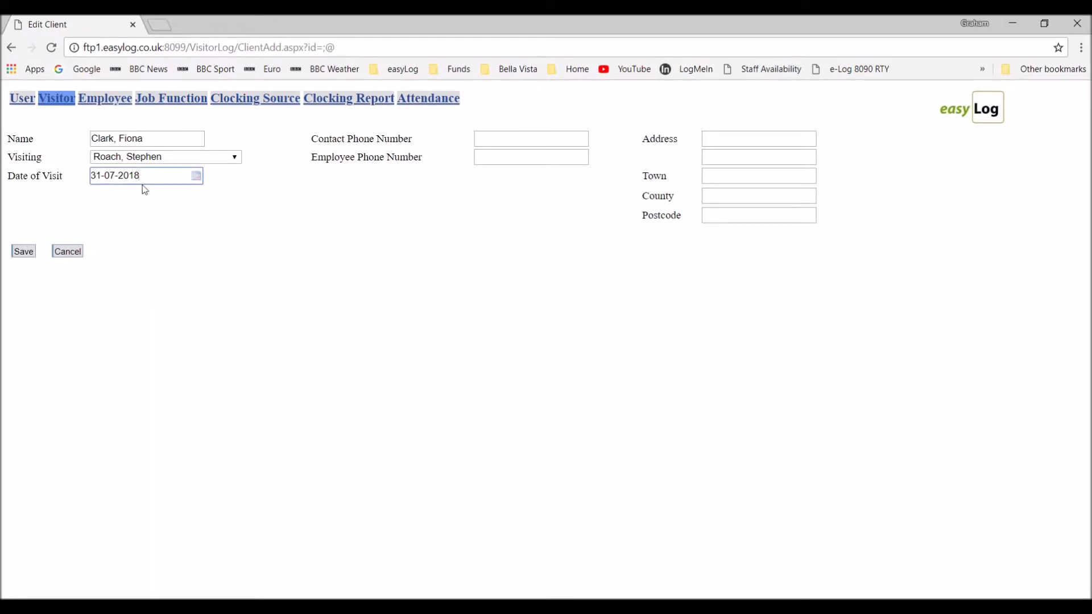
left_click(23, 252)
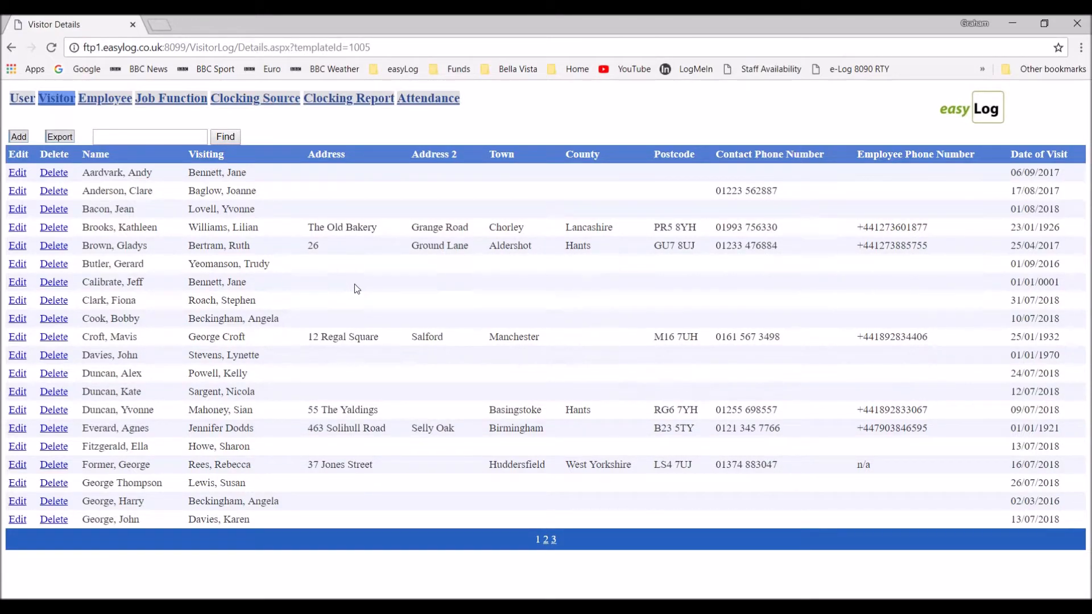
Search the visitor list by surname, completing a saved search entry with 'th'.
left_click(158, 138)
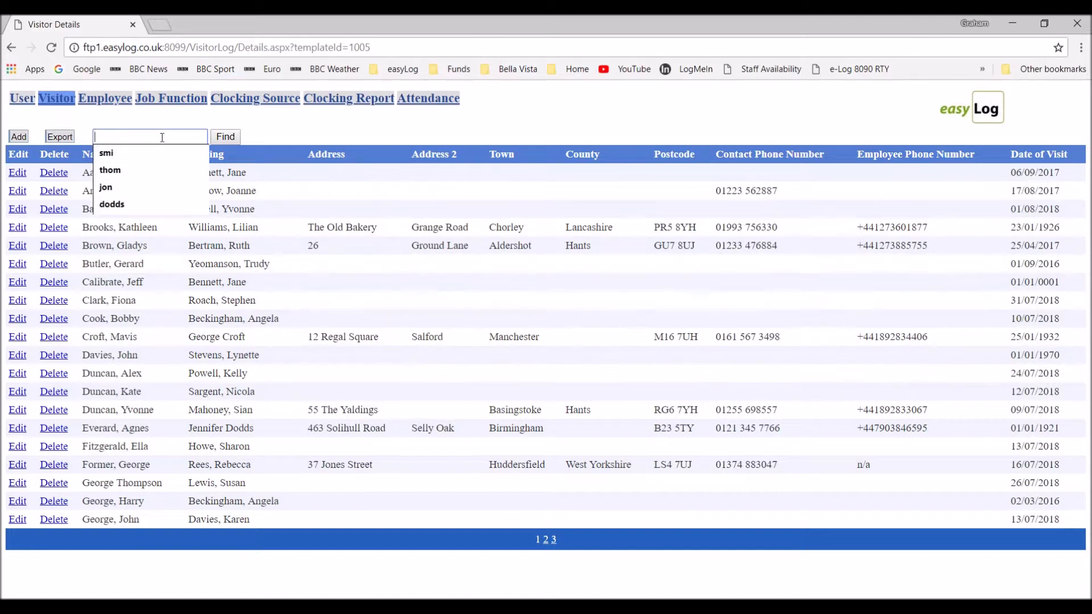
left_click(142, 160)
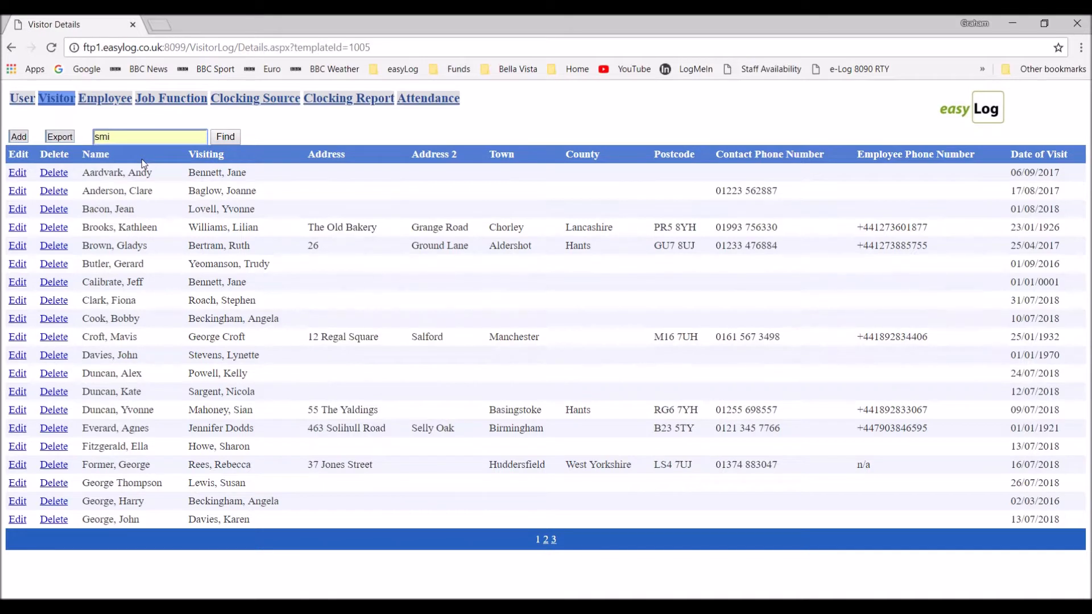
type("th")
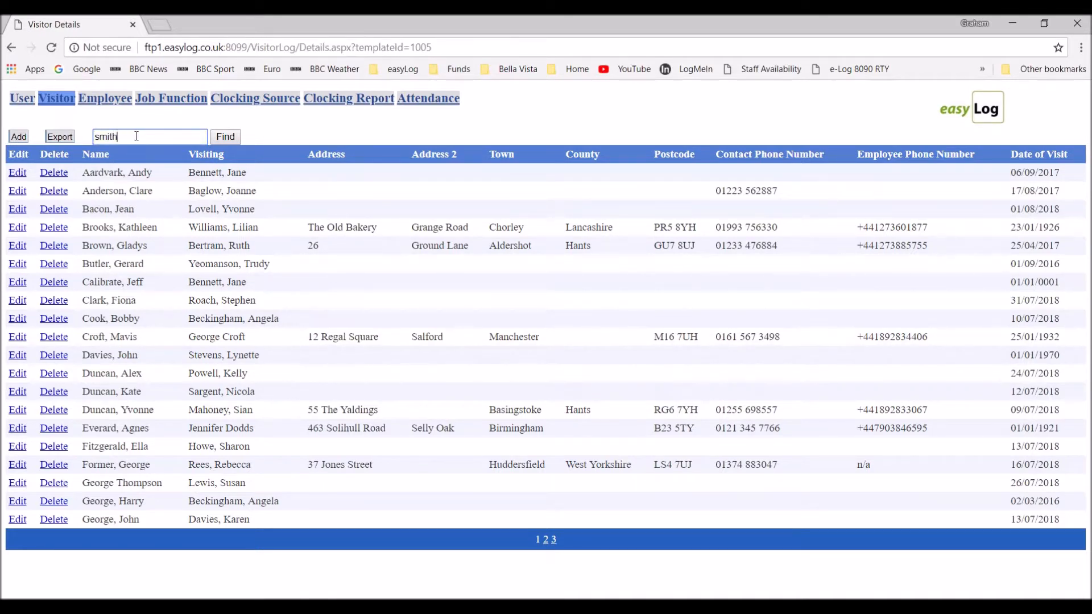
left_click(226, 138)
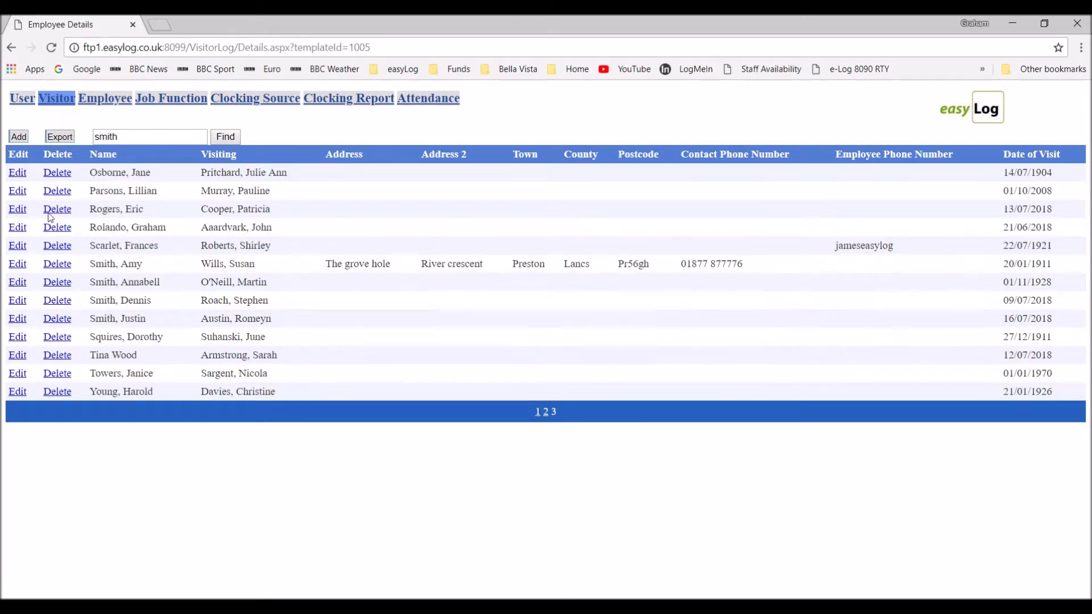
Start a new visitor with a chosen host and 14 July 2018 visit date, then cancel it.
left_click(18, 137)
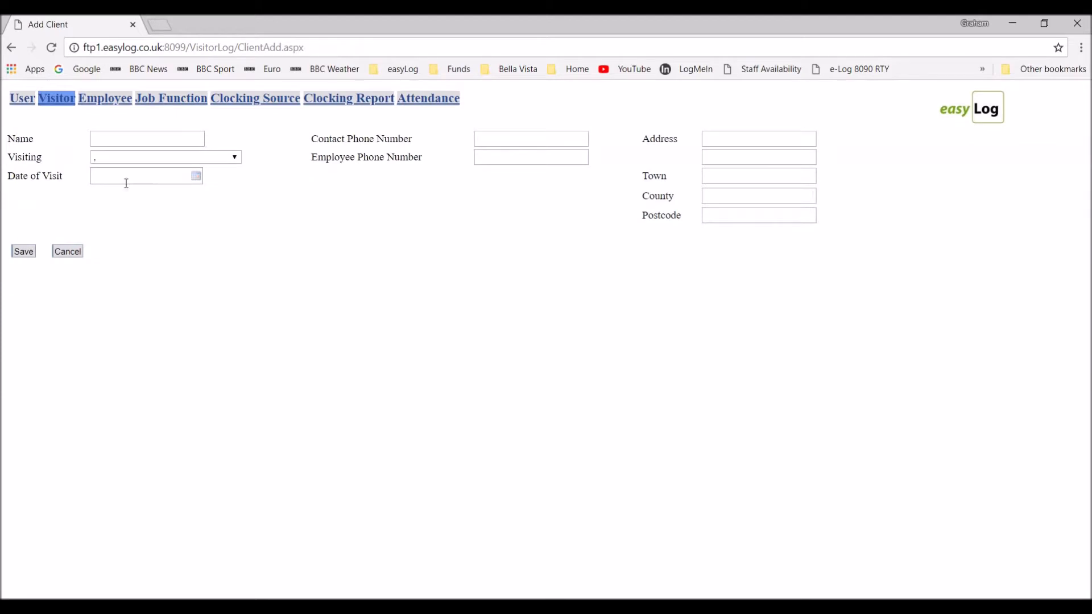
left_click(212, 160)
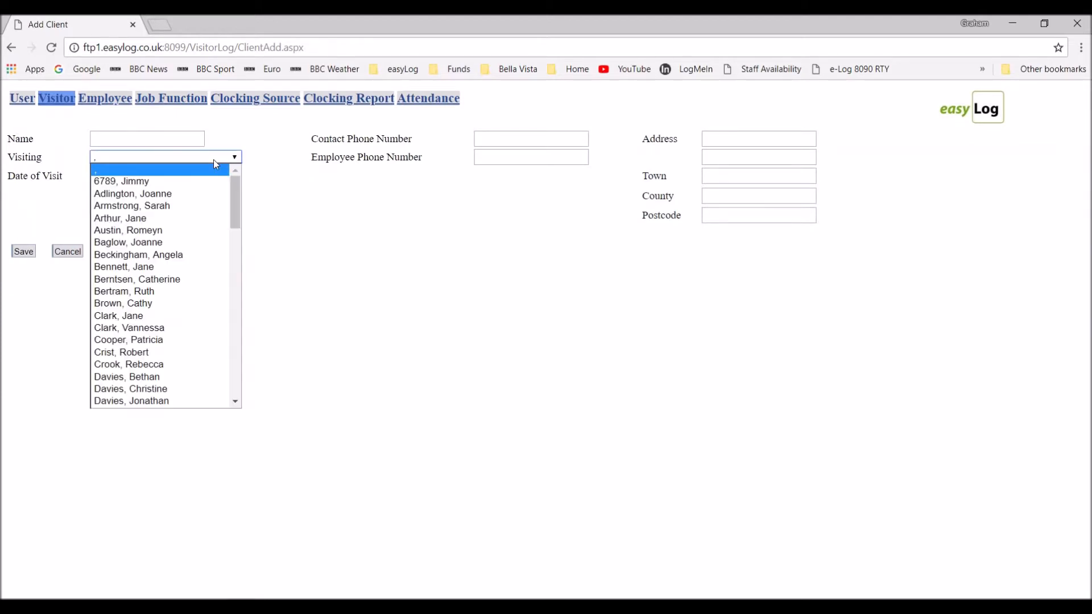
left_click_drag(234, 207, 236, 337)
left_click(165, 324)
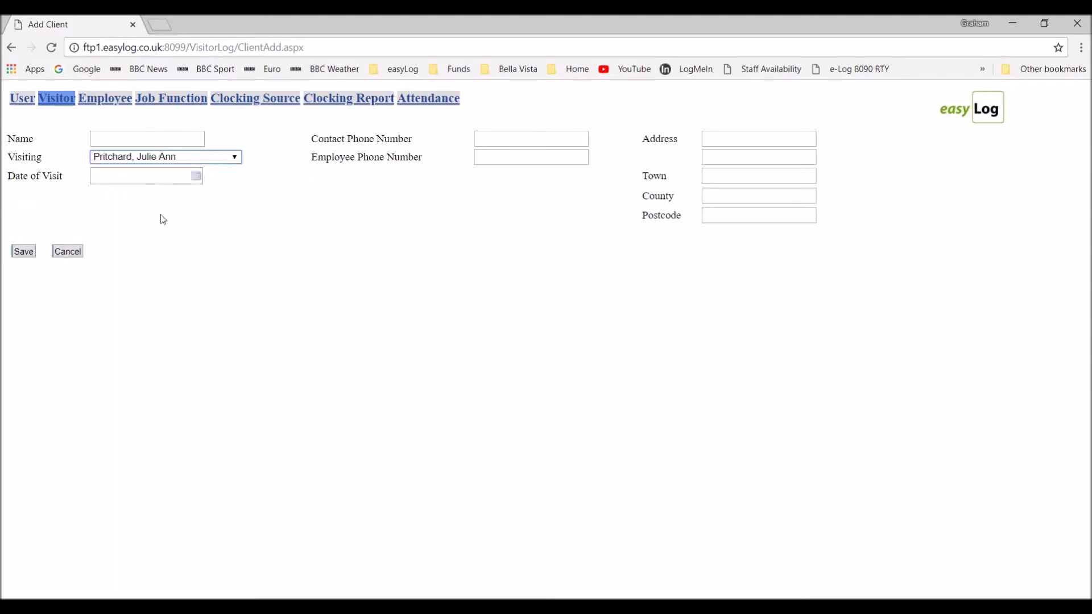
left_click(197, 176)
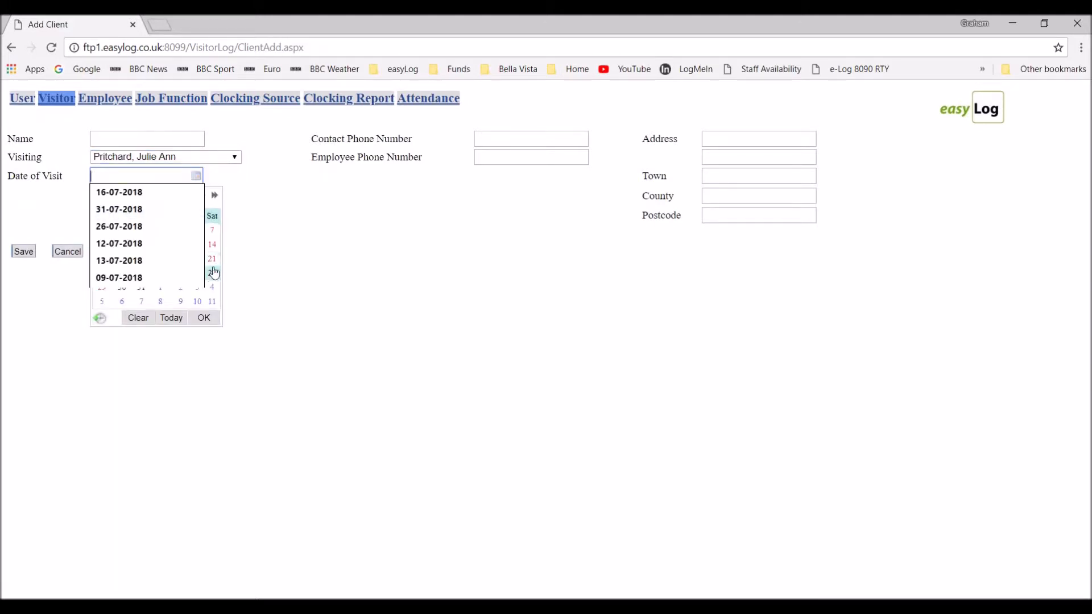
left_click(212, 244)
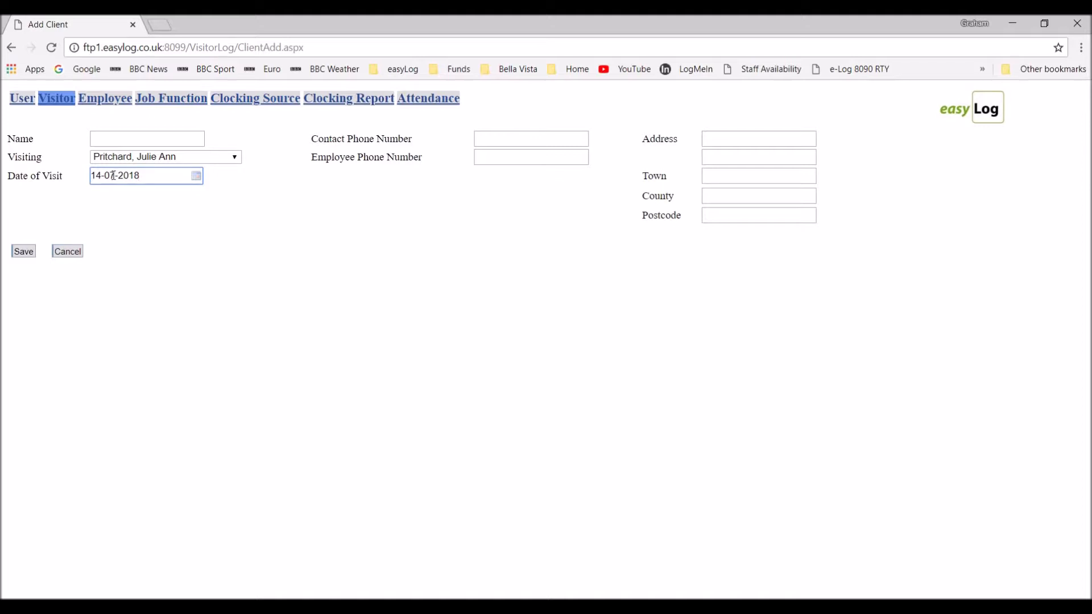
left_click(73, 256)
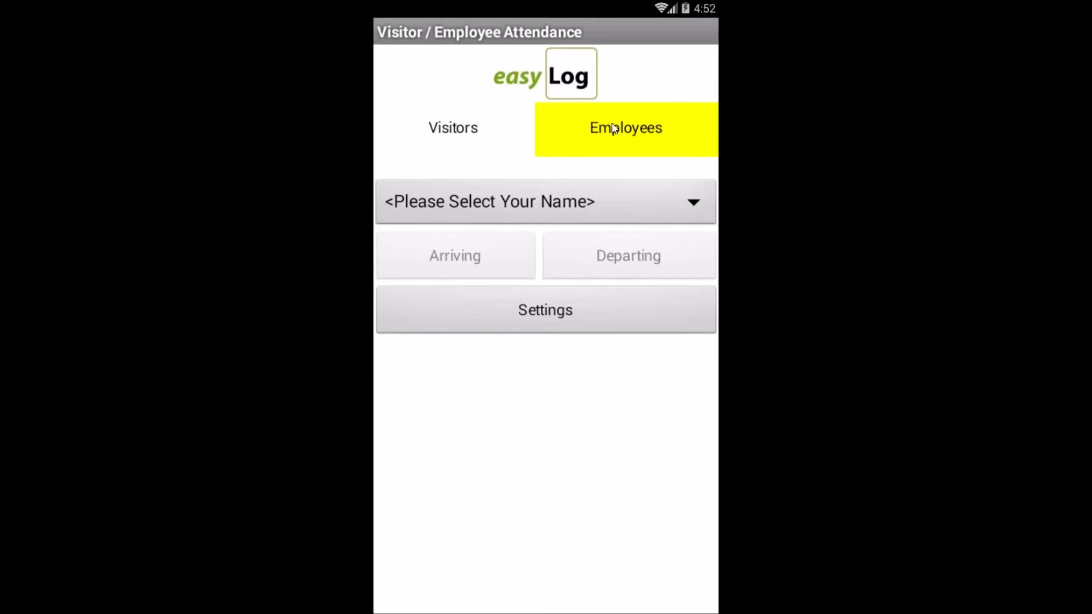
Select an employee on the Employees tab and confirm their arrival at 16:53.
left_click(620, 203)
scroll(586, 253, "down", 5)
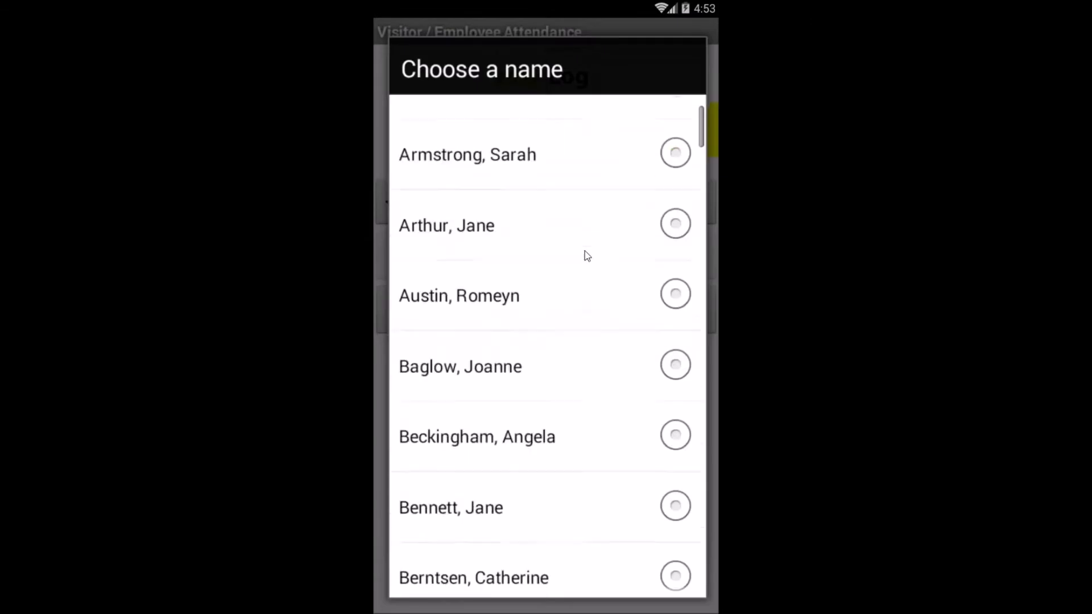
scroll(585, 251, "down", 10)
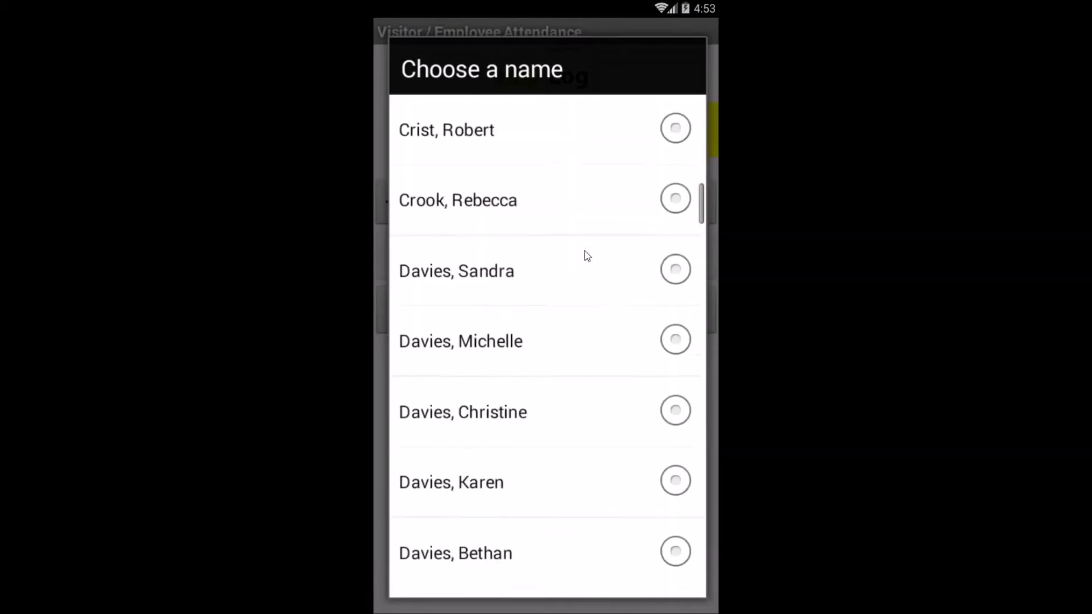
scroll(585, 256, "down", 4)
left_click(556, 197)
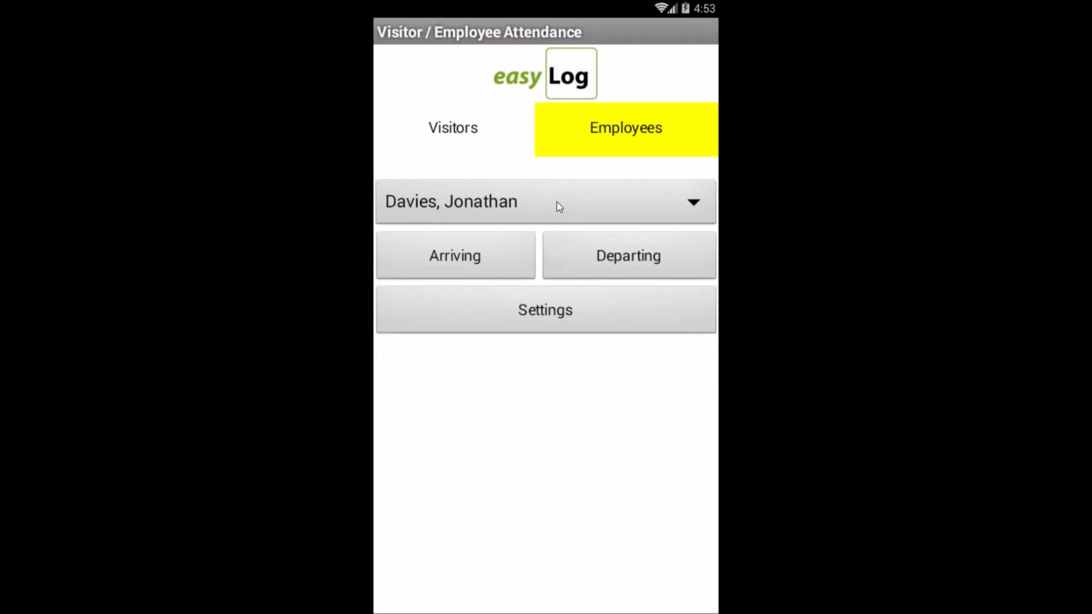
left_click(458, 261)
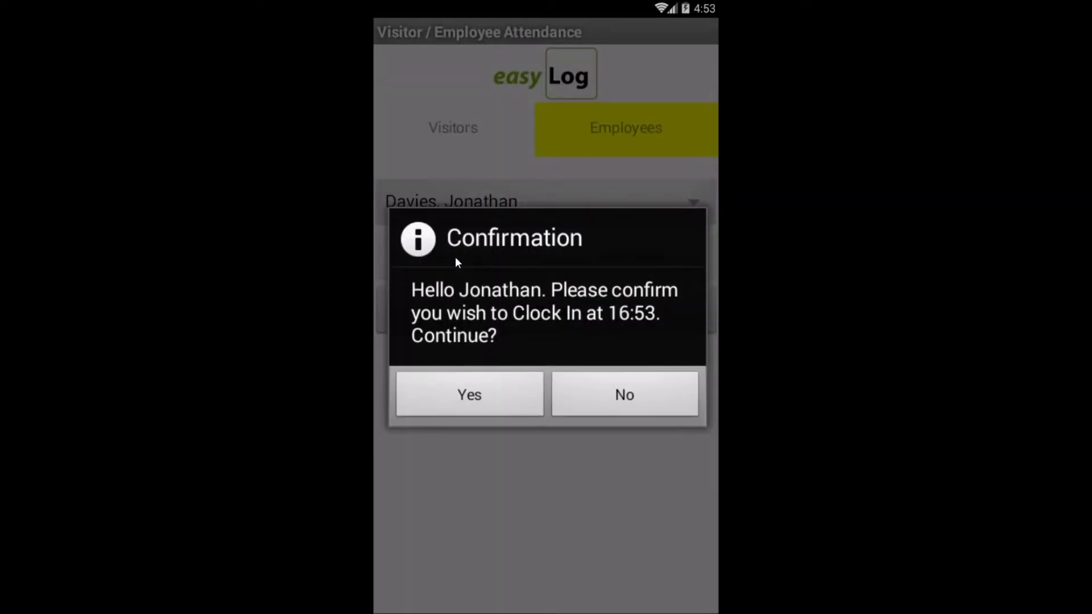
left_click(487, 396)
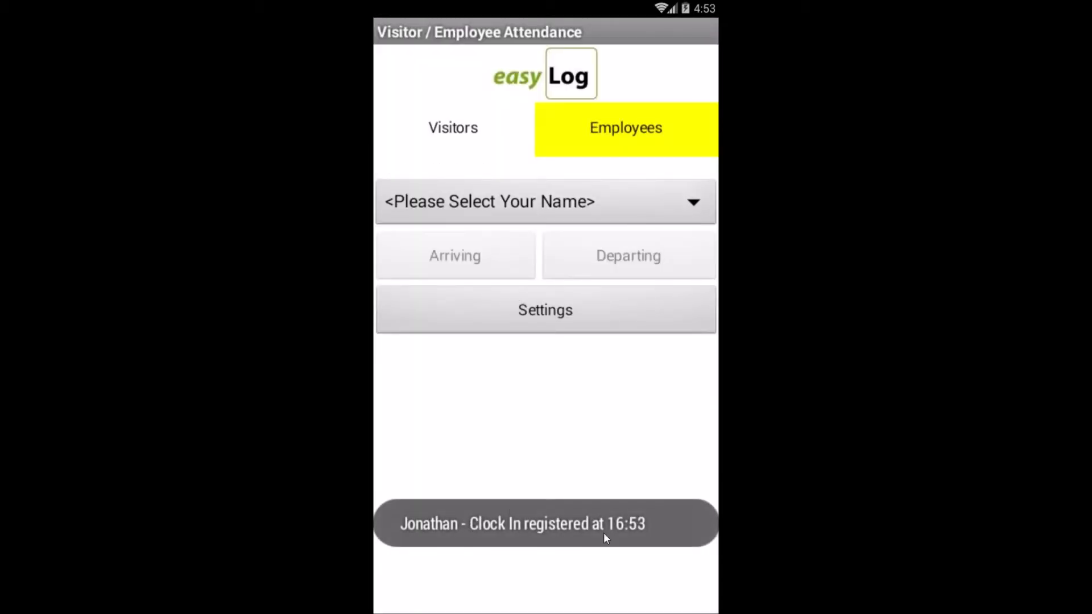
On the Visitors tab, choose a returning visitor's name and record them as Arriving.
left_click(447, 130)
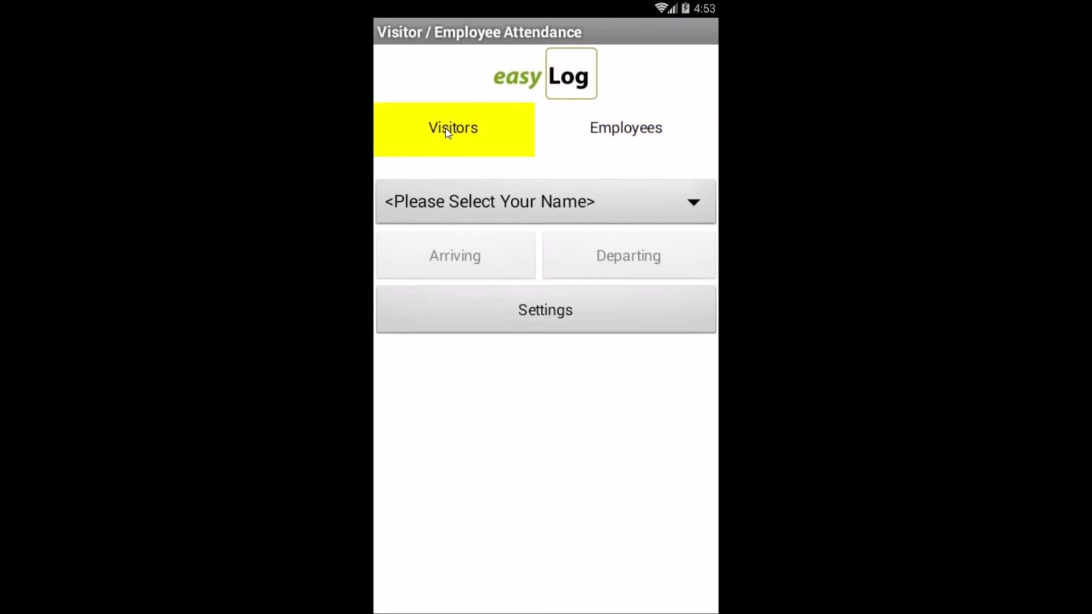
left_click(479, 206)
scroll(514, 233, "down", 3)
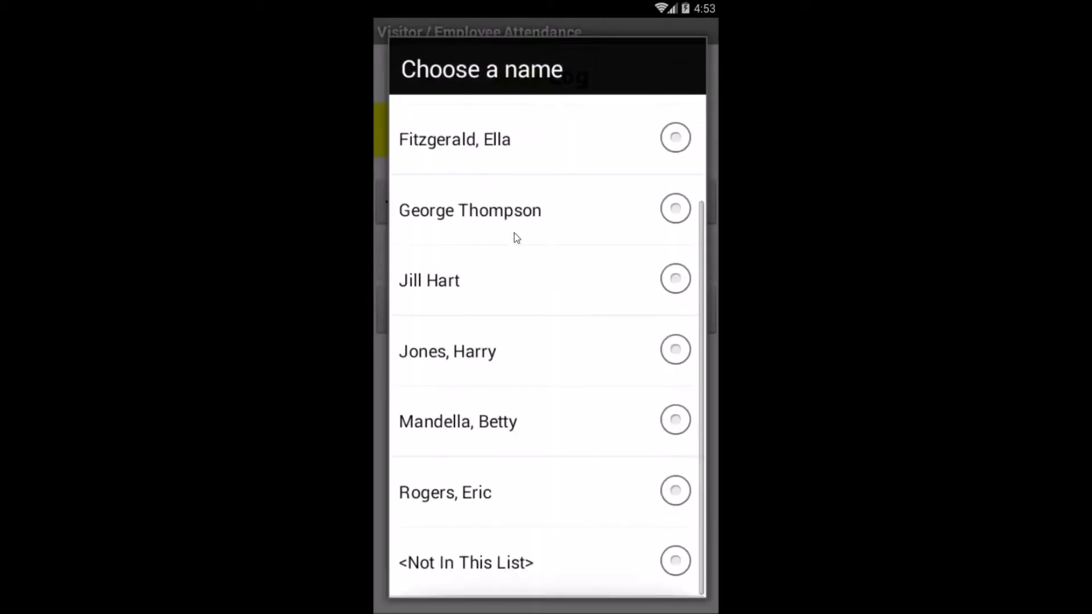
scroll(514, 233, "up", 2)
scroll(515, 233, "down", 1)
left_click(518, 359)
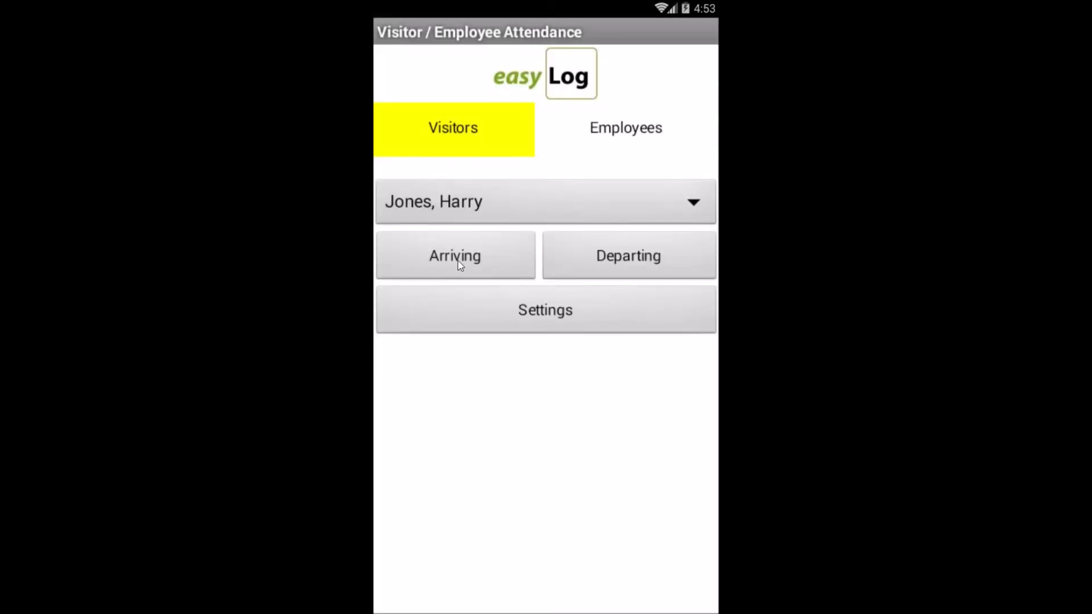
left_click(459, 260)
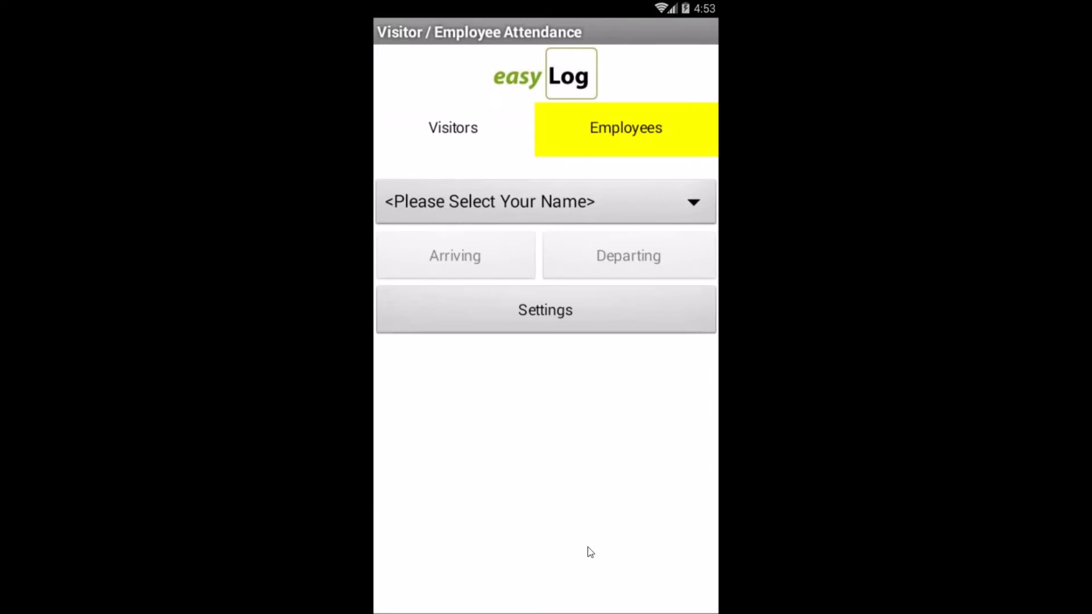
On the Visitors tab, choose <Not In This List> and enter the visitor's surname and first name.
left_click(455, 139)
left_click(500, 210)
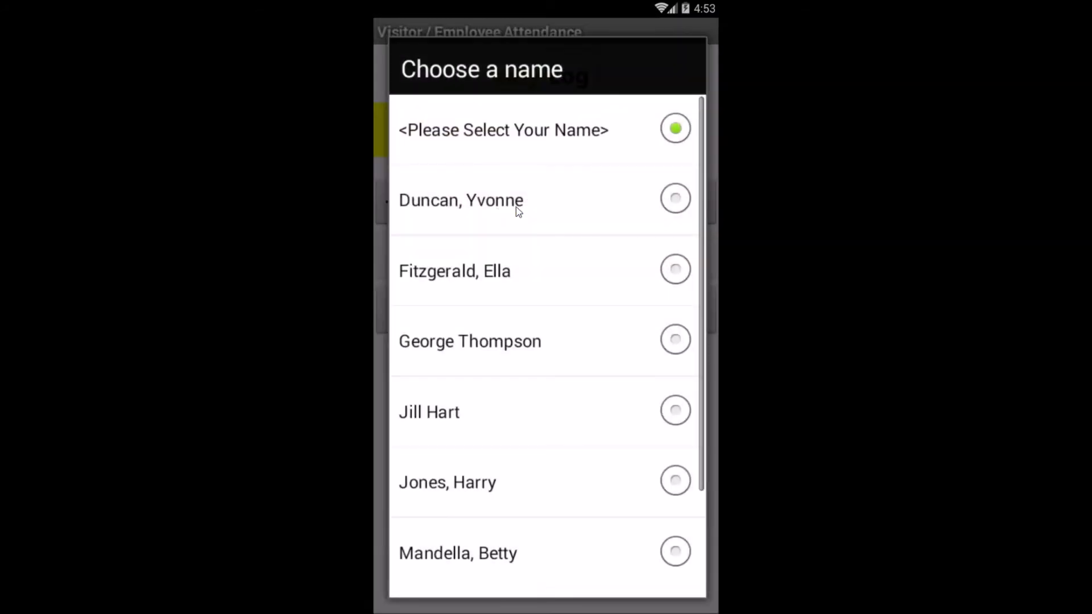
scroll(515, 251, "down", 3)
scroll(517, 254, "up", 3)
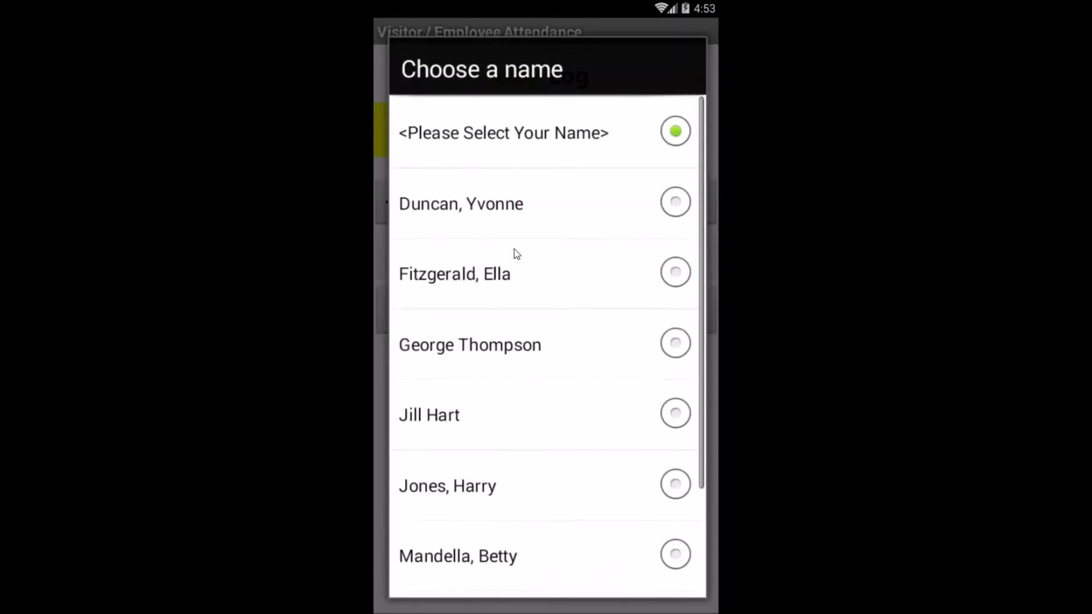
scroll(517, 253, "down", 3)
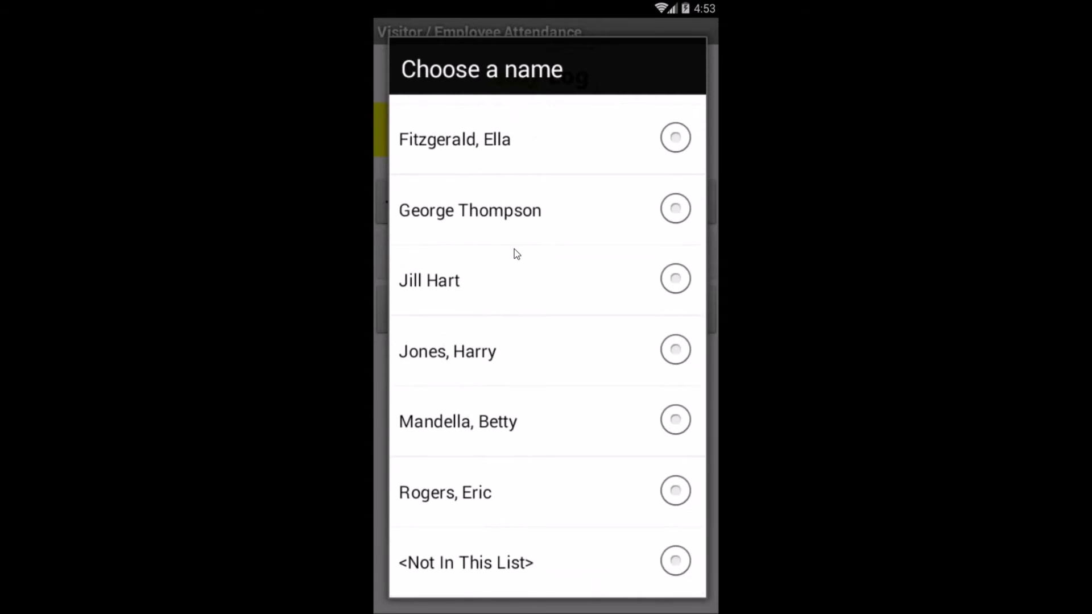
left_click(518, 566)
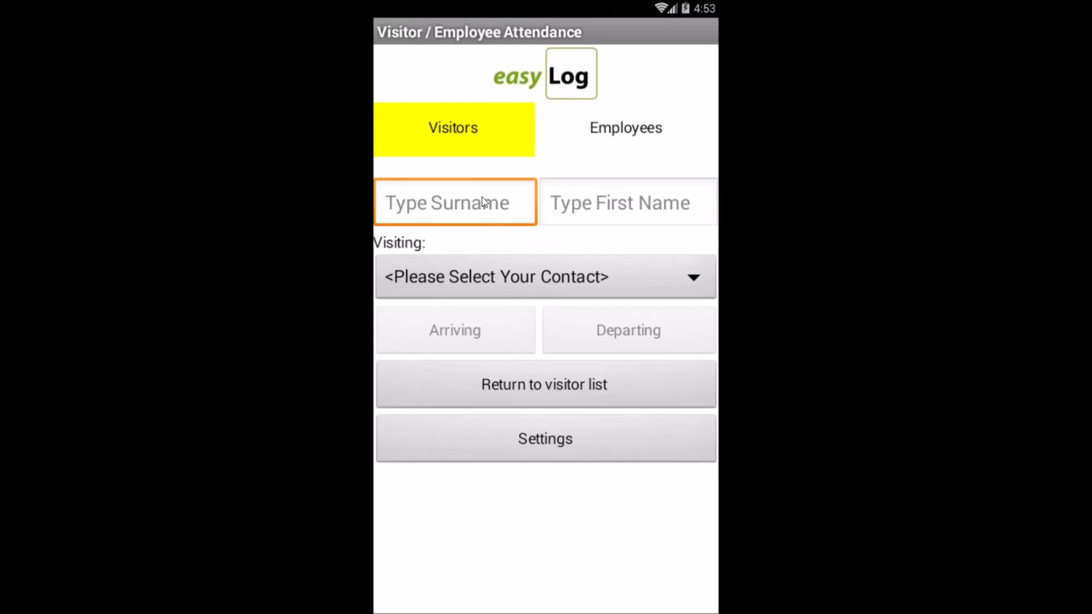
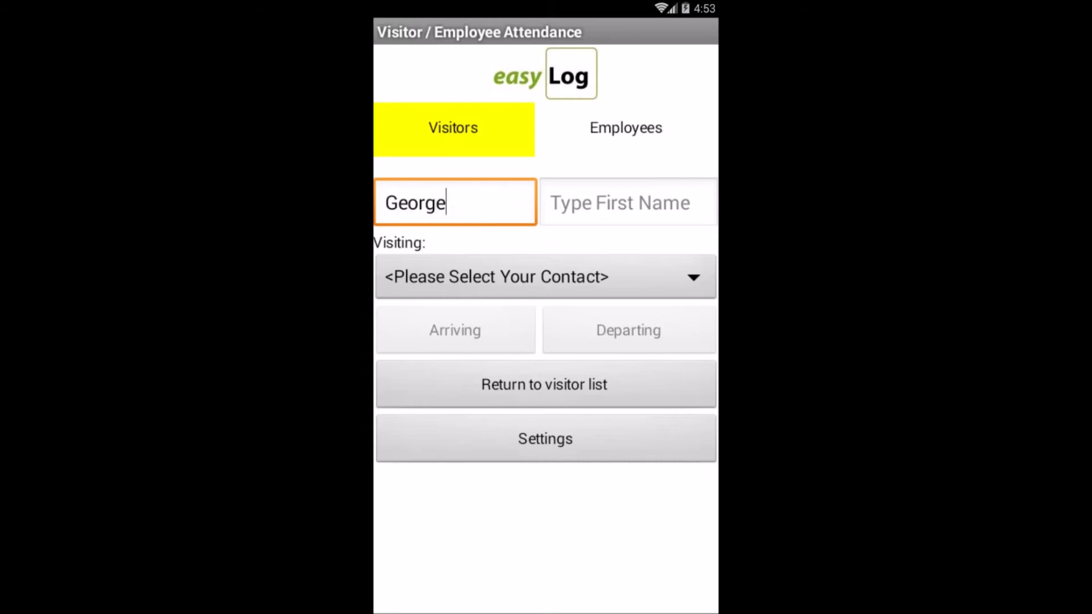
left_click(670, 206)
Pick the employee being visited from the Visiting list and record the arrival.
left_click(666, 277)
scroll(619, 371, "down", 5)
scroll(621, 372, "down", 10)
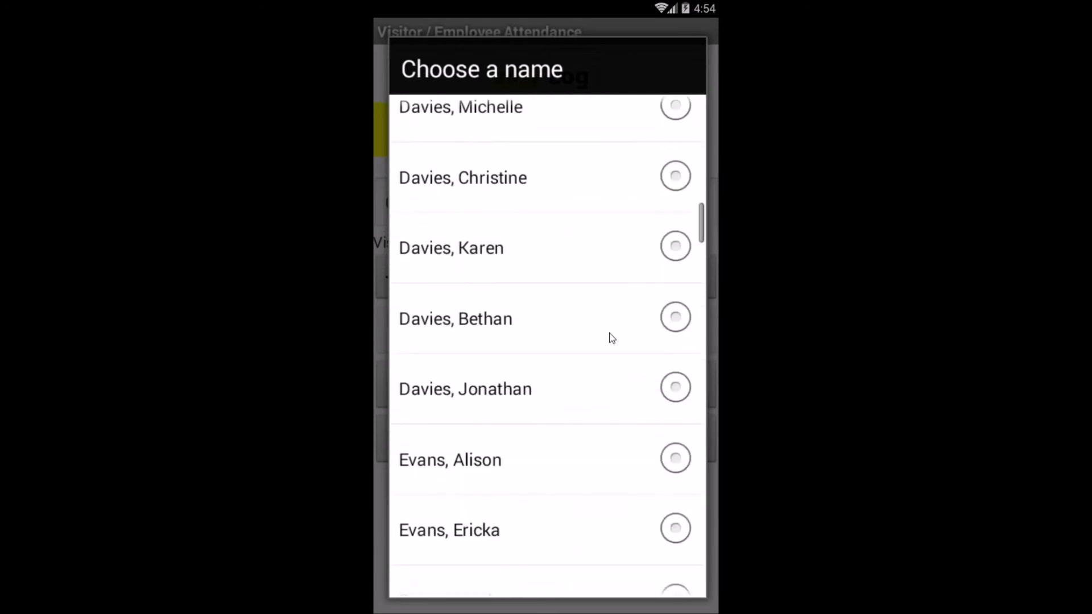
left_click(590, 248)
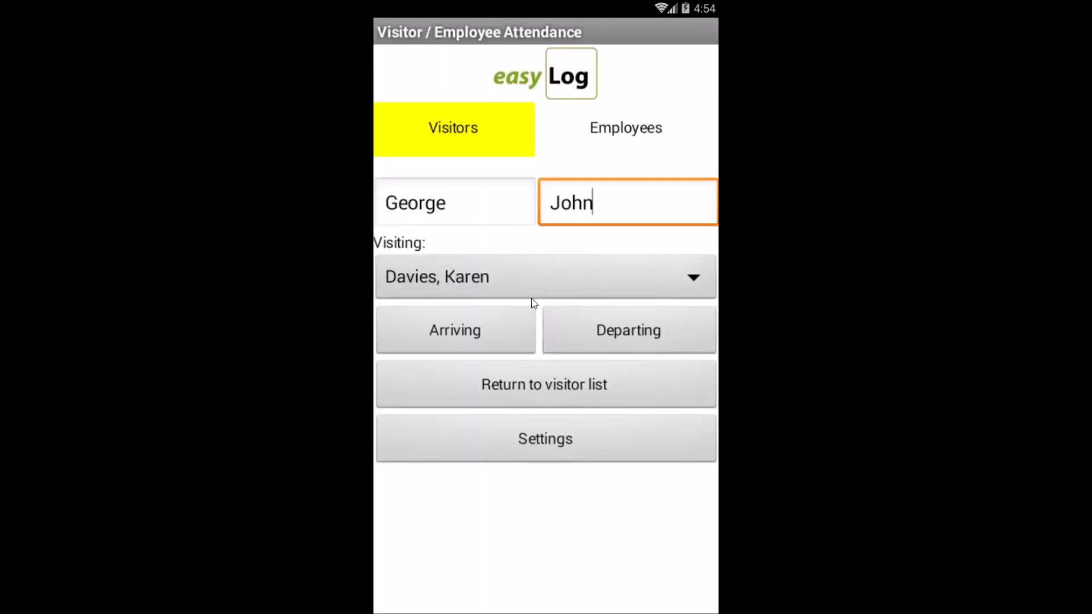
left_click(454, 330)
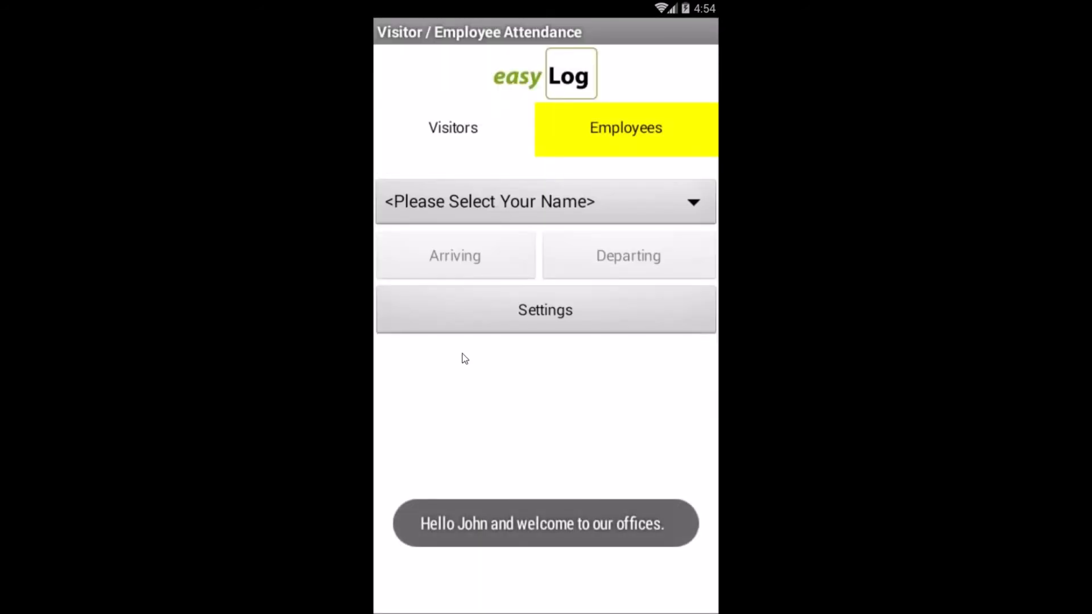